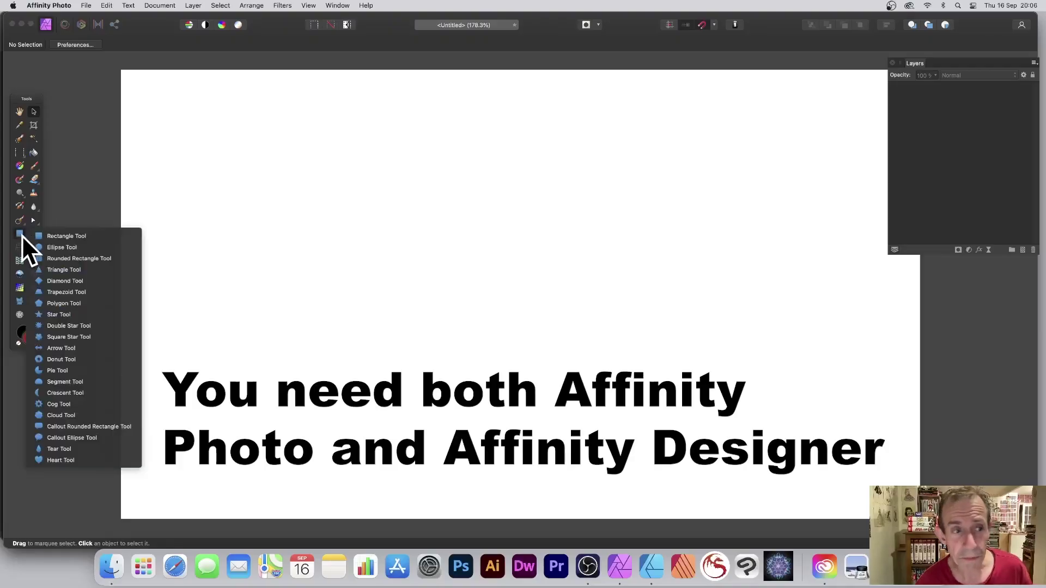
Step: Draw a large dark red rectangle covering most of the Affinity Photo canvas
{"action": "left_click", "coordinate": [97, 236]}
{"action": "mouse_move", "coordinate": [207, 106]}
{"action": "left_mouse_down"}
{"action": "mouse_move", "coordinate": [784, 408]}
{"action": "mouse_move", "coordinate": [792, 435]}
{"action": "left_mouse_up"}
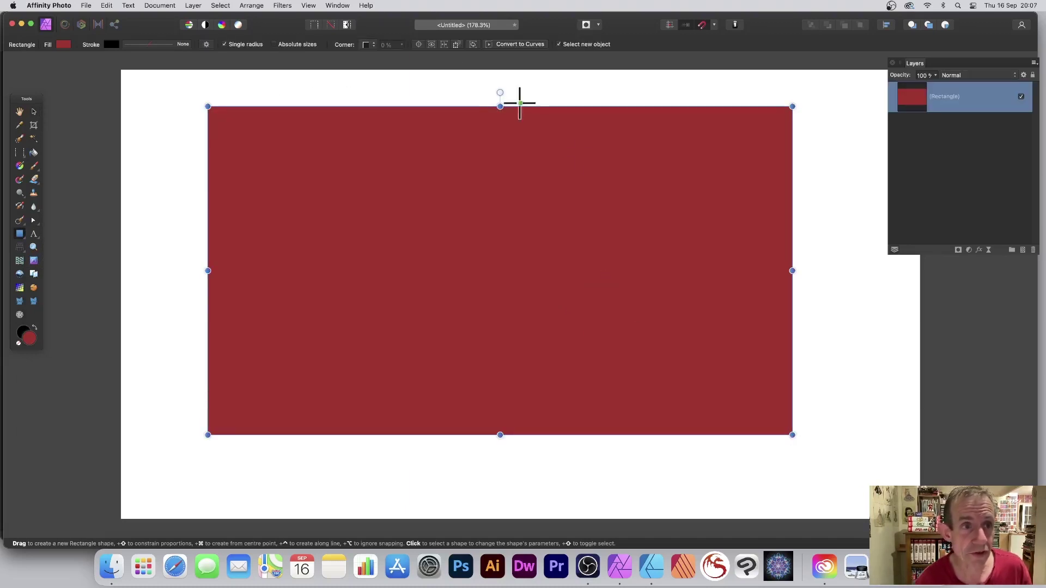
Step: Add a Procedural Texture live filter layer using the B&W preset, turning the rectangle grey
{"action": "left_click", "coordinate": [193, 7]}
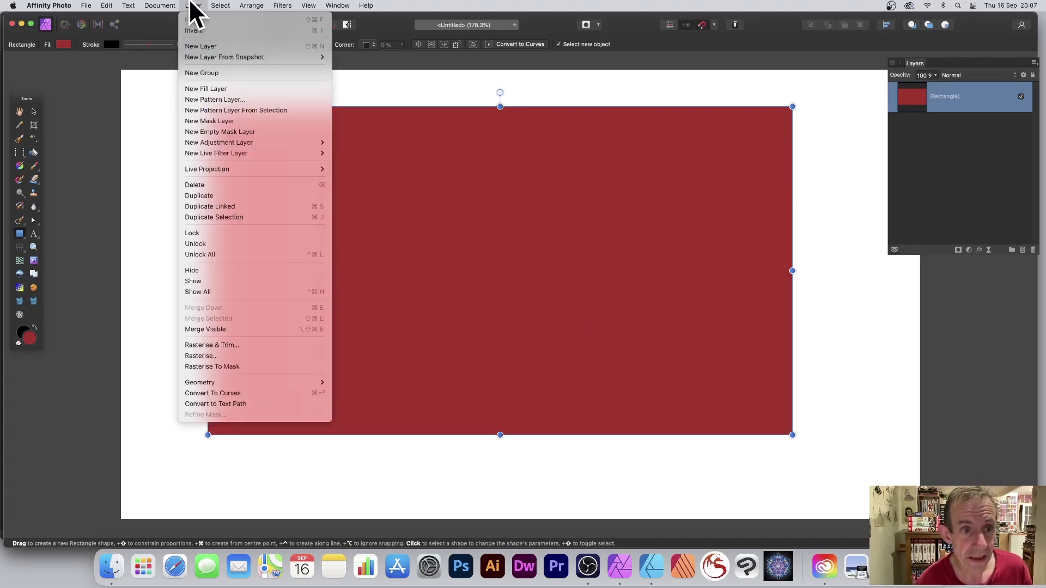
{"action": "mouse_move", "coordinate": [215, 153]}
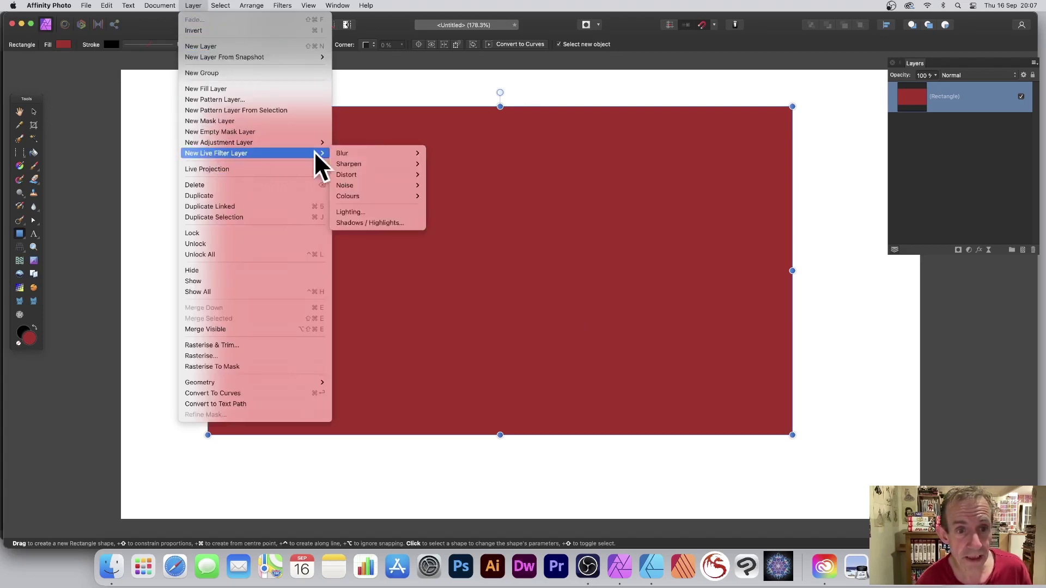
{"action": "mouse_move", "coordinate": [347, 196]}
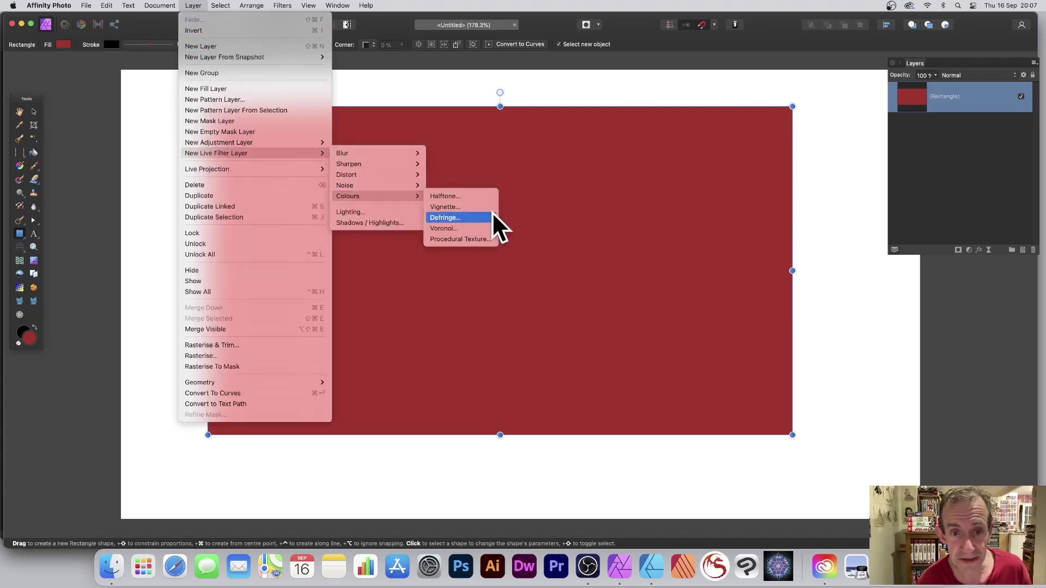
{"action": "left_click", "coordinate": [482, 240]}
{"action": "left_click_drag", "start_coordinate": [961, 310], "coordinate": [532, 113]}
{"action": "left_click", "coordinate": [538, 141]}
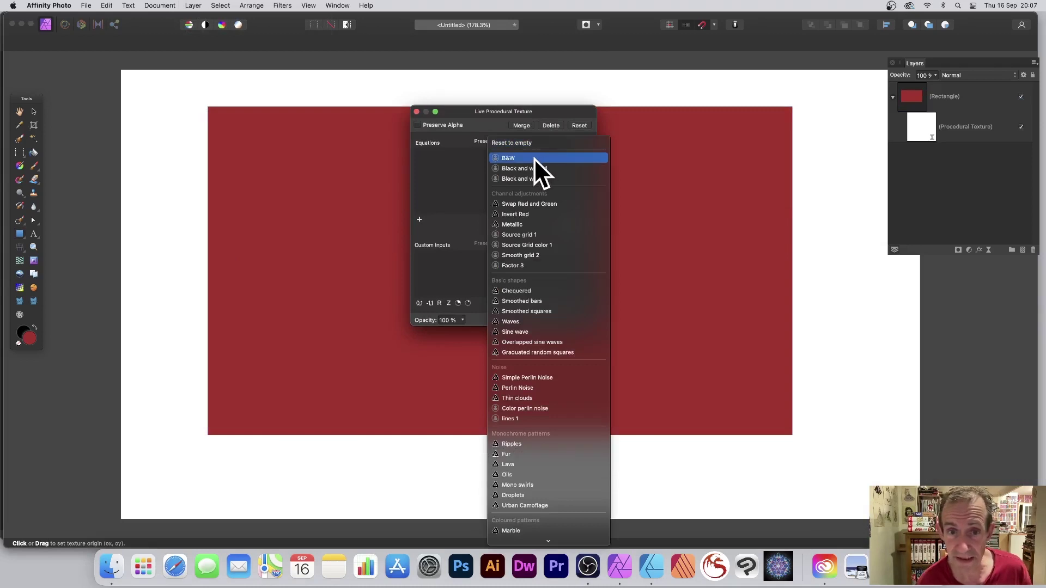
{"action": "left_click", "coordinate": [534, 157]}
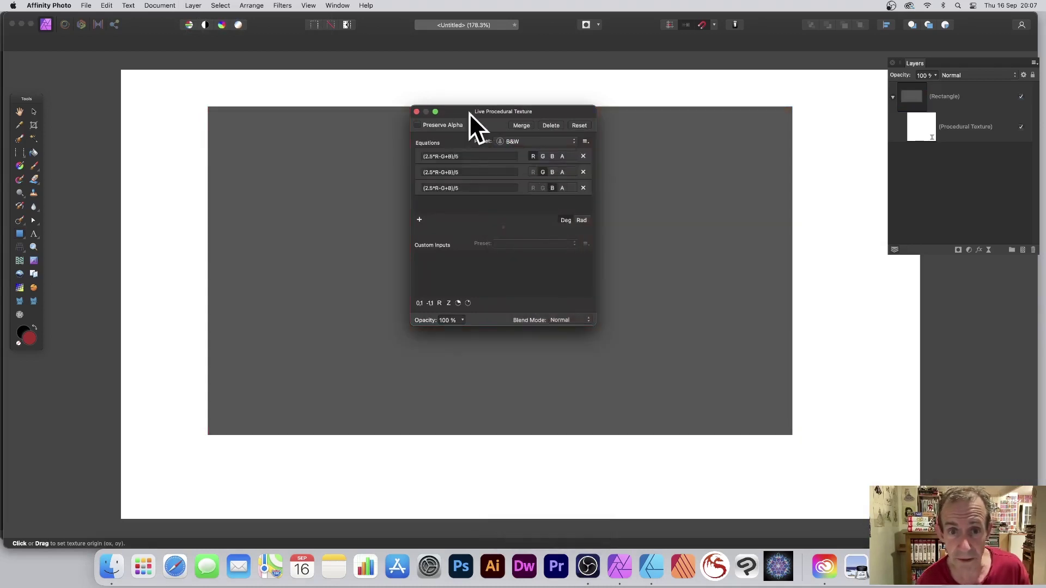
{"action": "left_click_drag", "start_coordinate": [469, 112], "coordinate": [688, 119]}
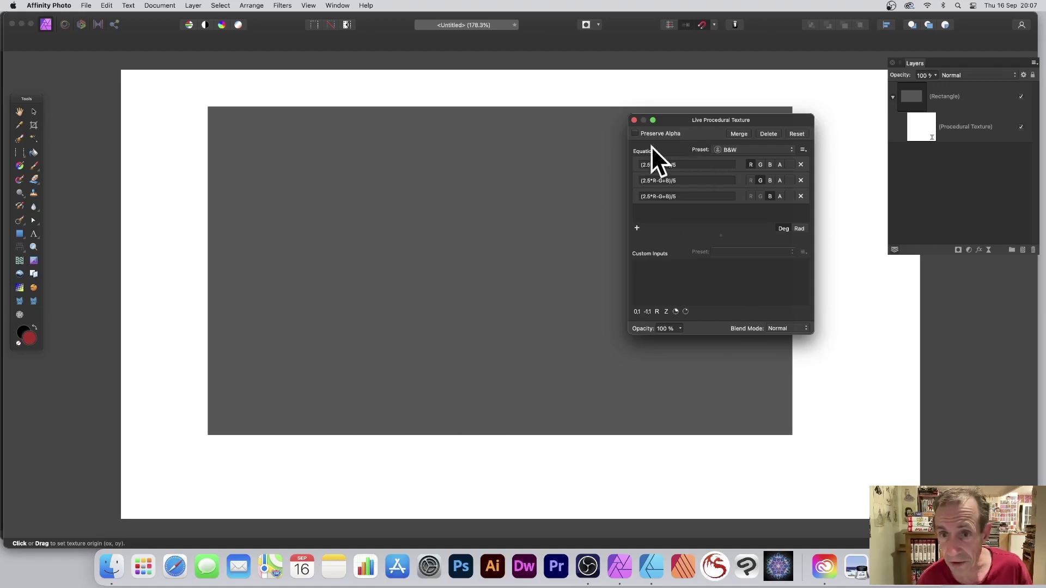
{"action": "left_click", "coordinate": [635, 120]}
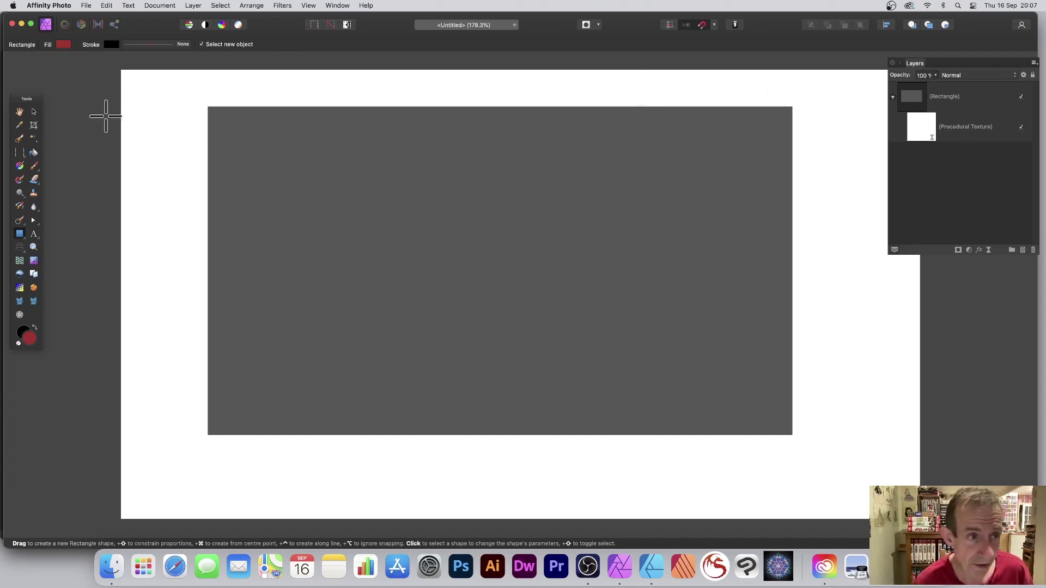
Step: Select the Procedural Texture layer and send the document to Designer with Edit In Designer
{"action": "left_click", "coordinate": [32, 111]}
{"action": "left_click", "coordinate": [85, 3]}
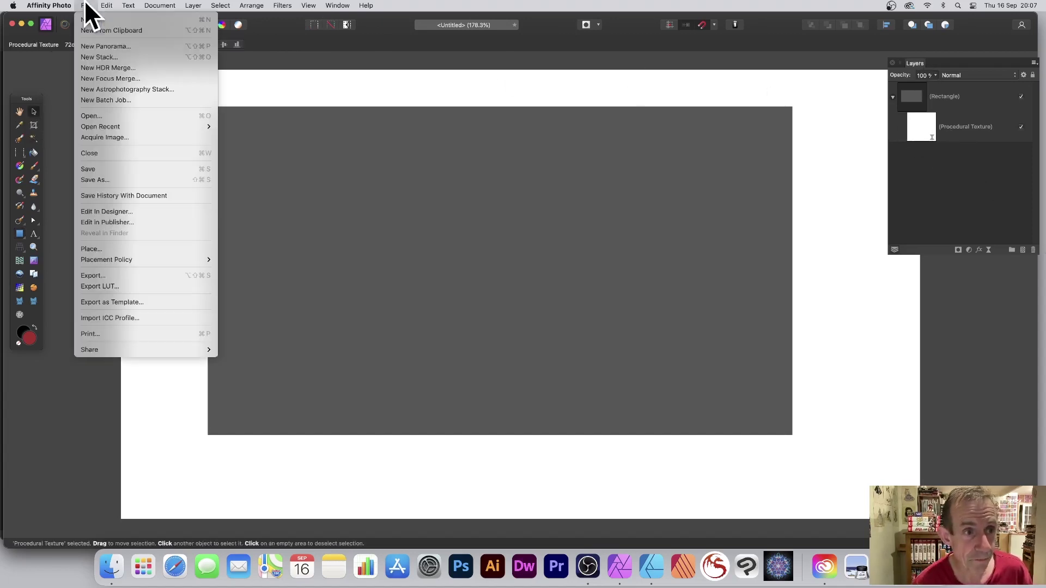
{"action": "left_click", "coordinate": [121, 213]}
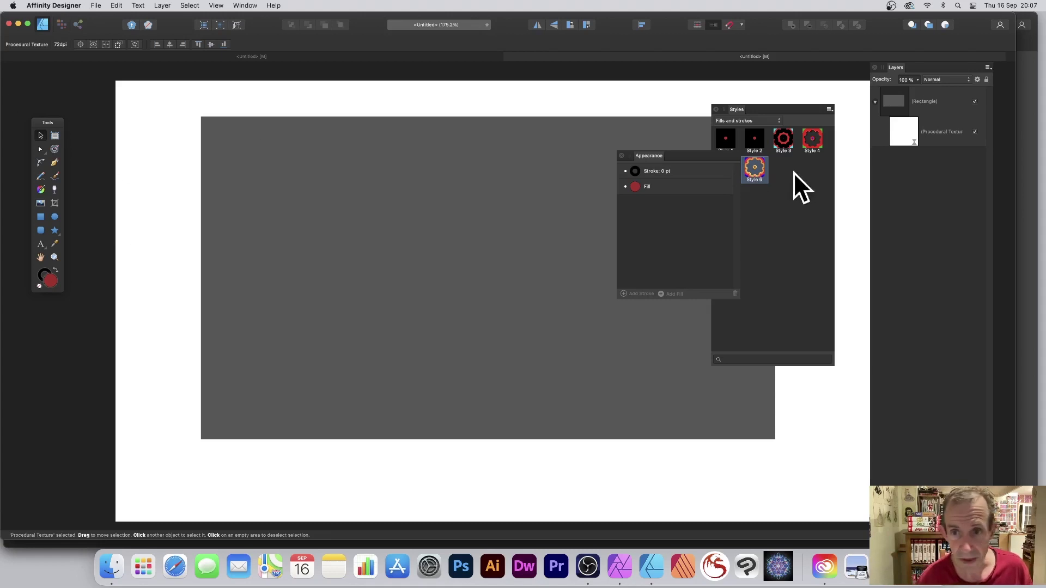
Step: Close the Appearance and Styles panels, then select the Procedural Texture layer and grey rectangle
{"action": "left_click", "coordinate": [621, 156]}
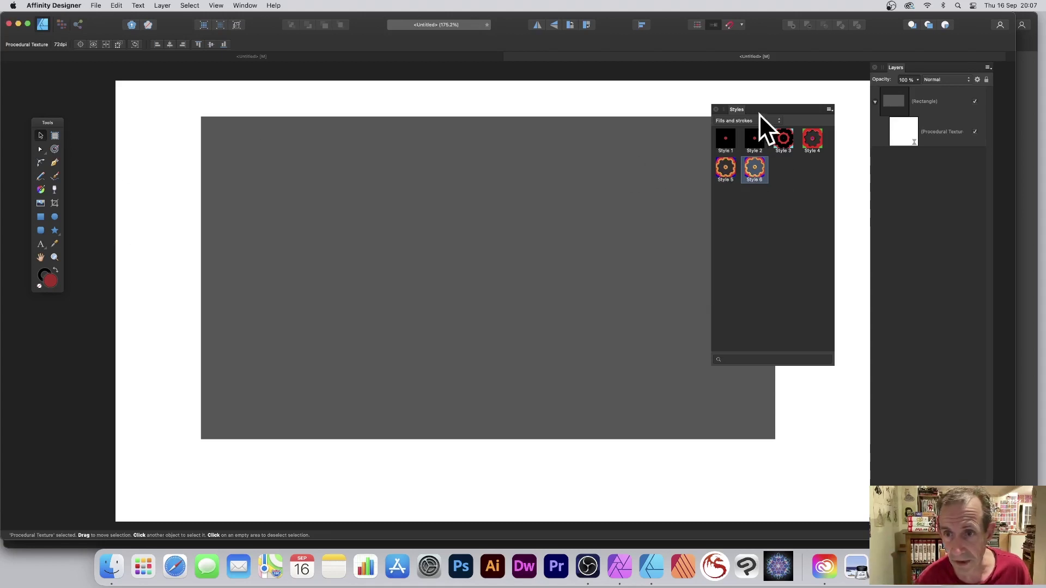
{"action": "left_click", "coordinate": [717, 110]}
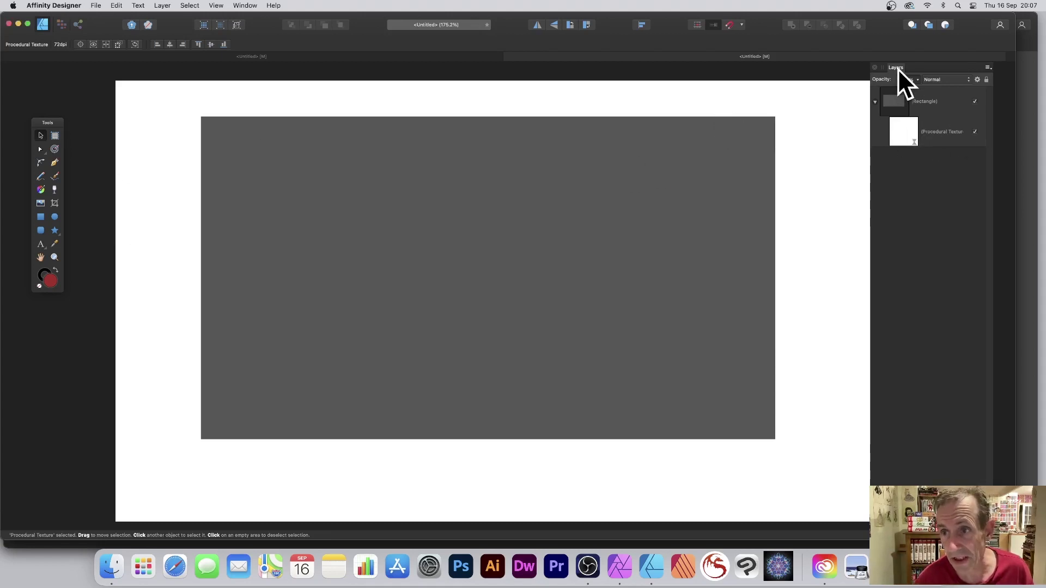
{"action": "left_click", "coordinate": [907, 127]}
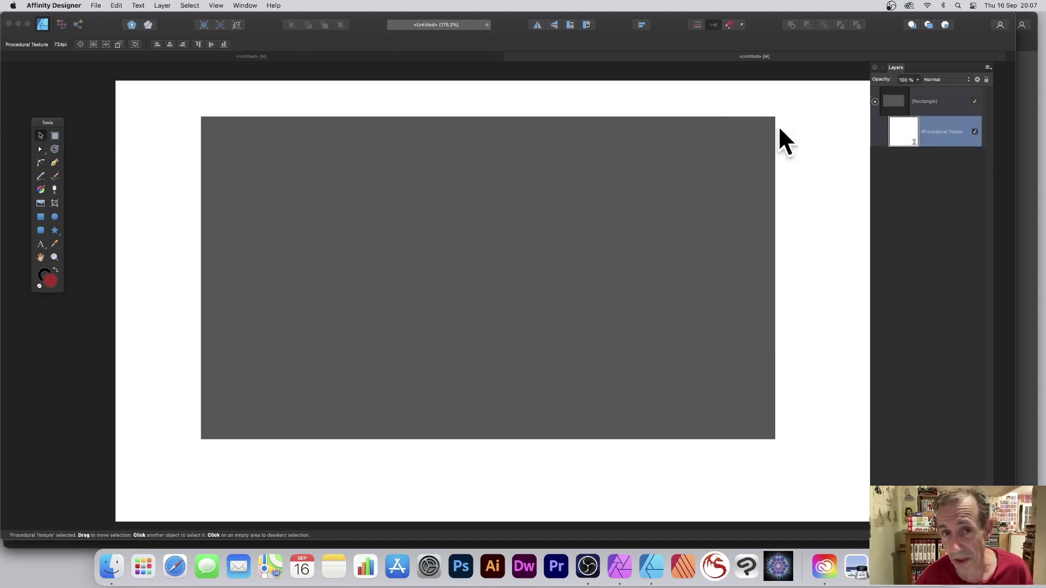
{"action": "left_click", "coordinate": [501, 126]}
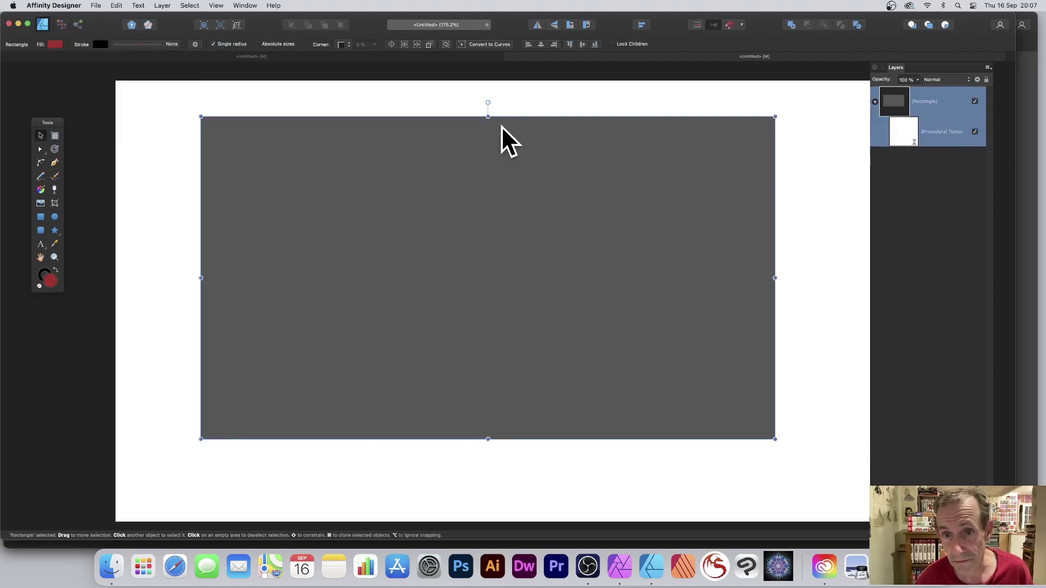
Step: Change the procedural texture preset to Chequered after trying Fur, producing a black-and-white checkerboard
{"action": "double_click", "coordinate": [902, 129]}
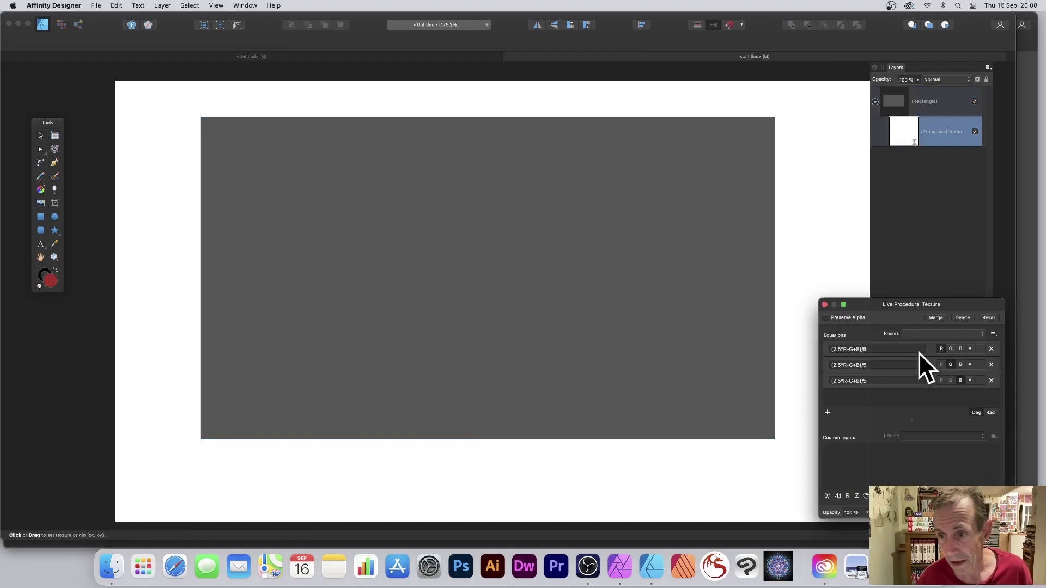
{"action": "mouse_move", "coordinate": [900, 308]}
{"action": "left_mouse_down"}
{"action": "mouse_move", "coordinate": [632, 176]}
{"action": "mouse_move", "coordinate": [569, 159]}
{"action": "left_mouse_up"}
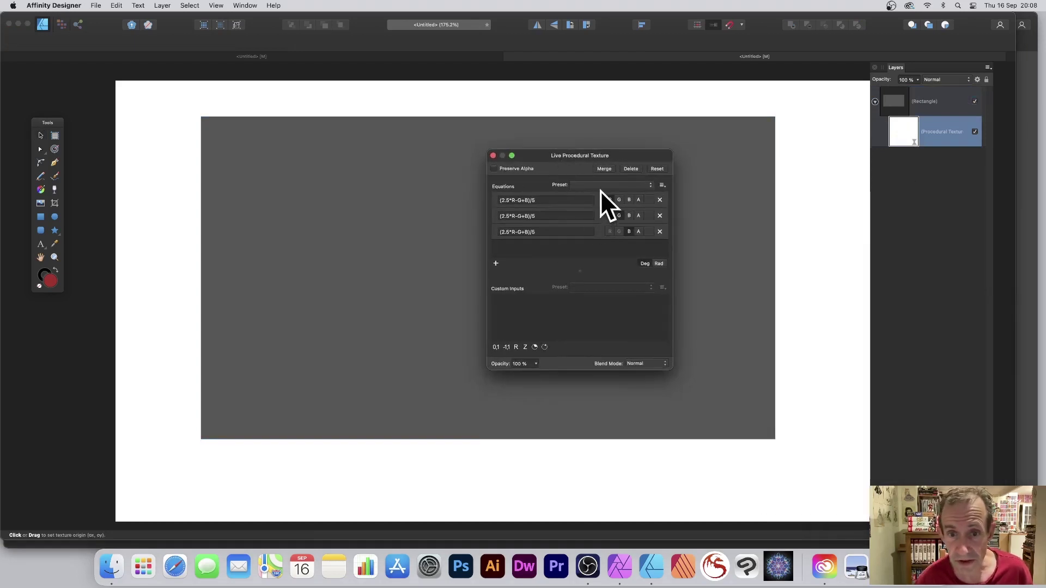
{"action": "left_click_drag", "start_coordinate": [560, 201], "coordinate": [481, 188]}
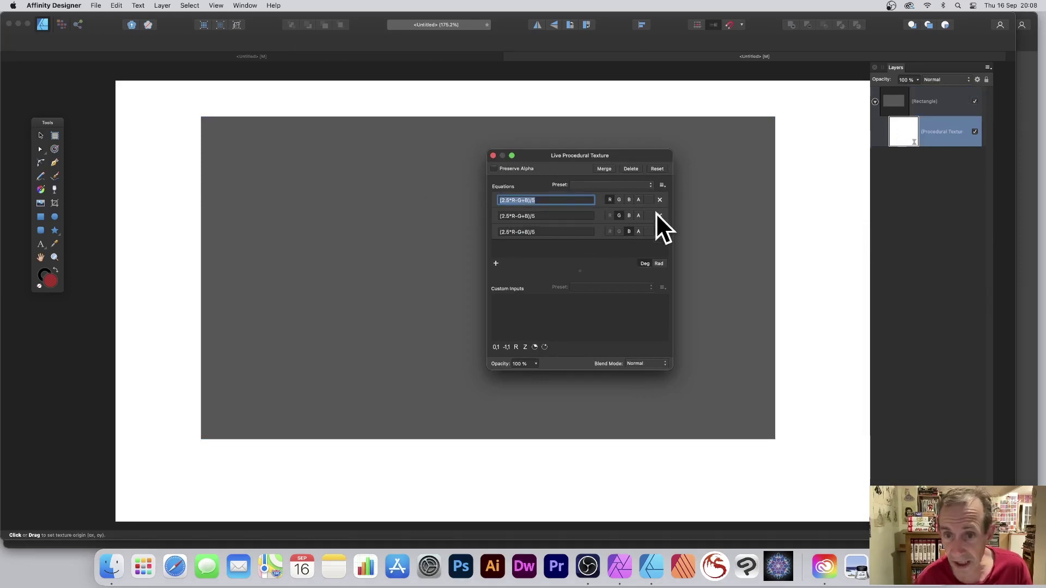
{"action": "left_click", "coordinate": [601, 186]}
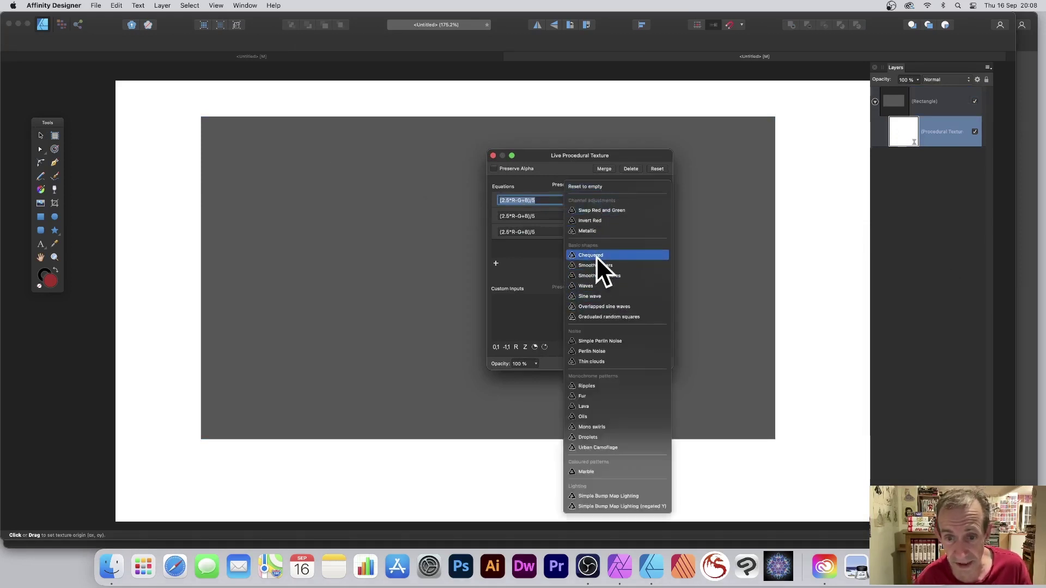
{"action": "left_click", "coordinate": [593, 396]}
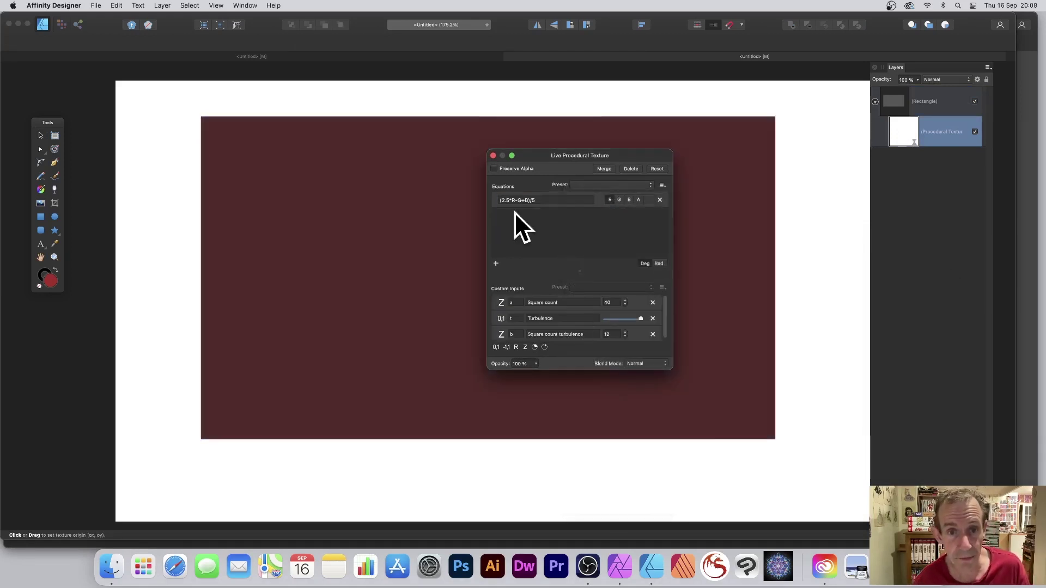
{"action": "left_click", "coordinate": [612, 184]}
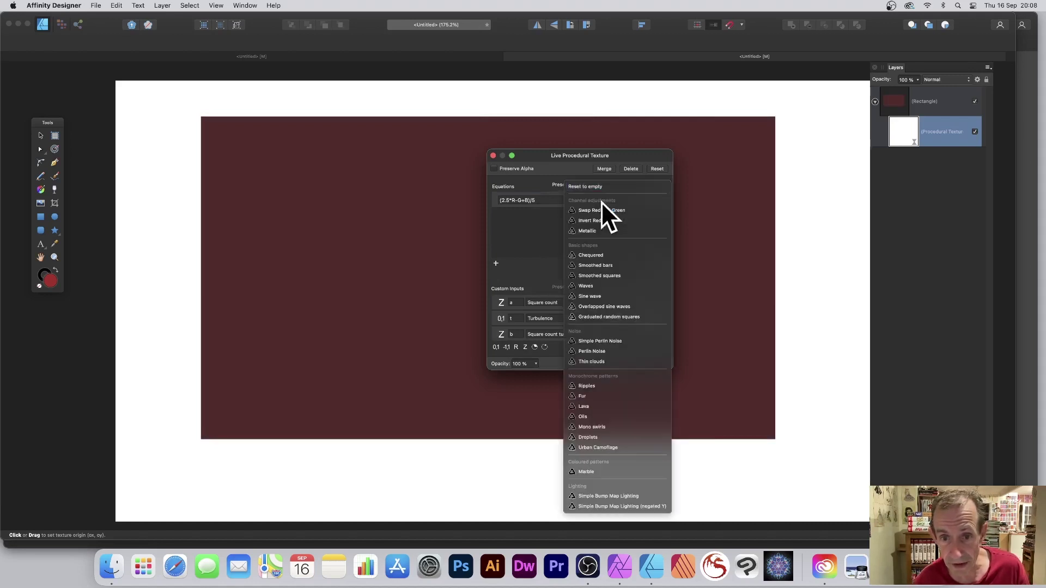
{"action": "left_click", "coordinate": [593, 258]}
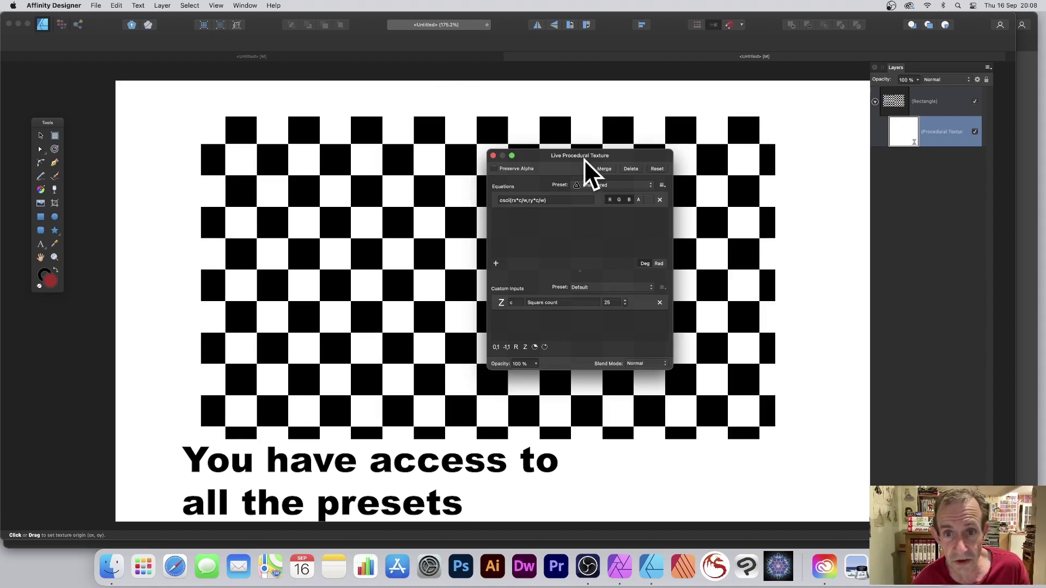
{"action": "left_click_drag", "start_coordinate": [588, 155], "coordinate": [808, 149]}
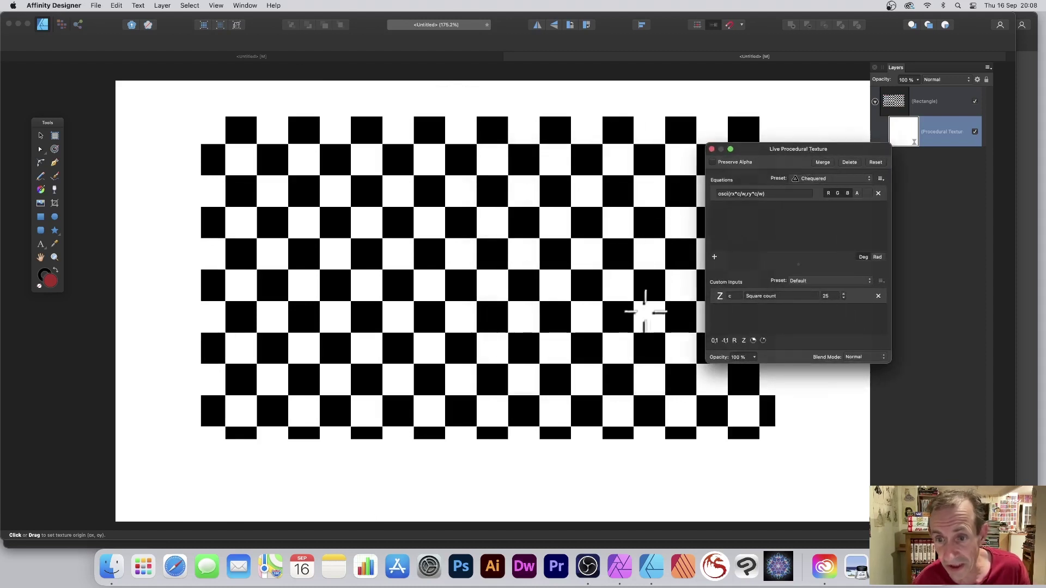
{"action": "left_click", "coordinate": [792, 195]}
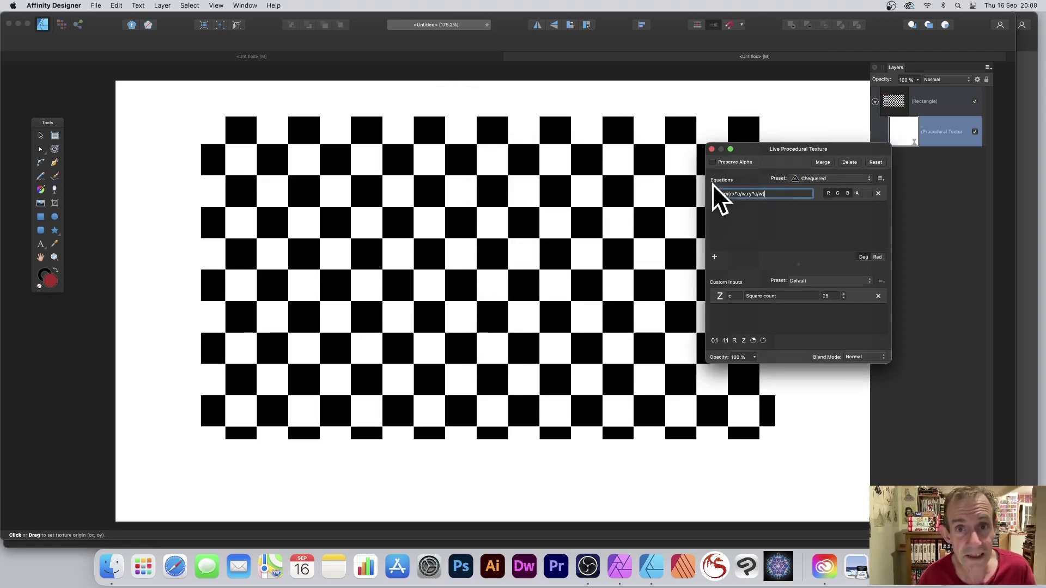
{"action": "left_click", "coordinate": [711, 149]}
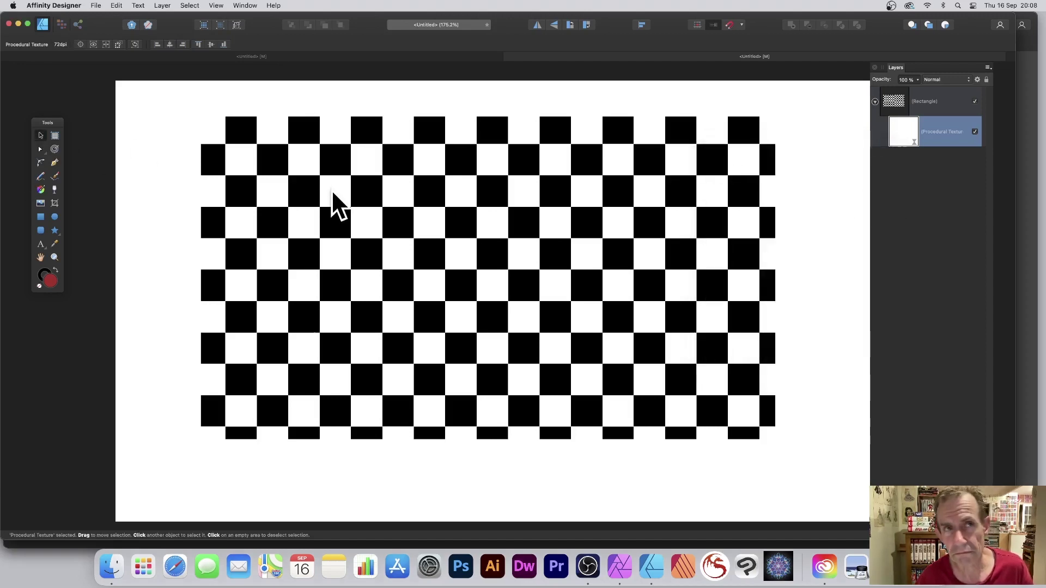
Step: Move the checkerboard rectangle right and draw a red five-pointed star on the left
{"action": "mouse_move", "coordinate": [406, 135]}
{"action": "left_mouse_down"}
{"action": "mouse_move", "coordinate": [610, 143]}
{"action": "mouse_move", "coordinate": [703, 165]}
{"action": "left_mouse_up"}
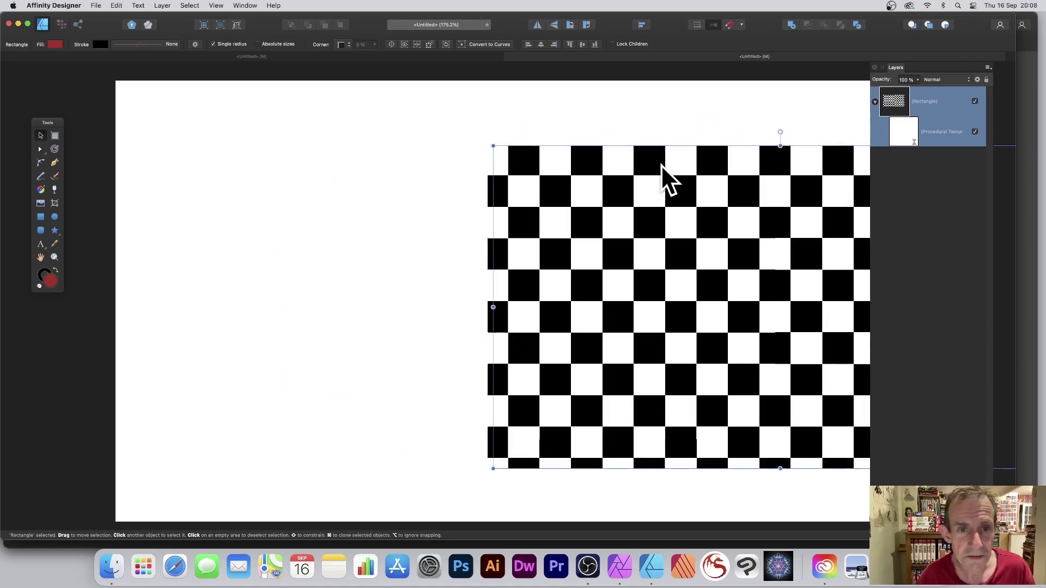
{"action": "left_click", "coordinate": [54, 231]}
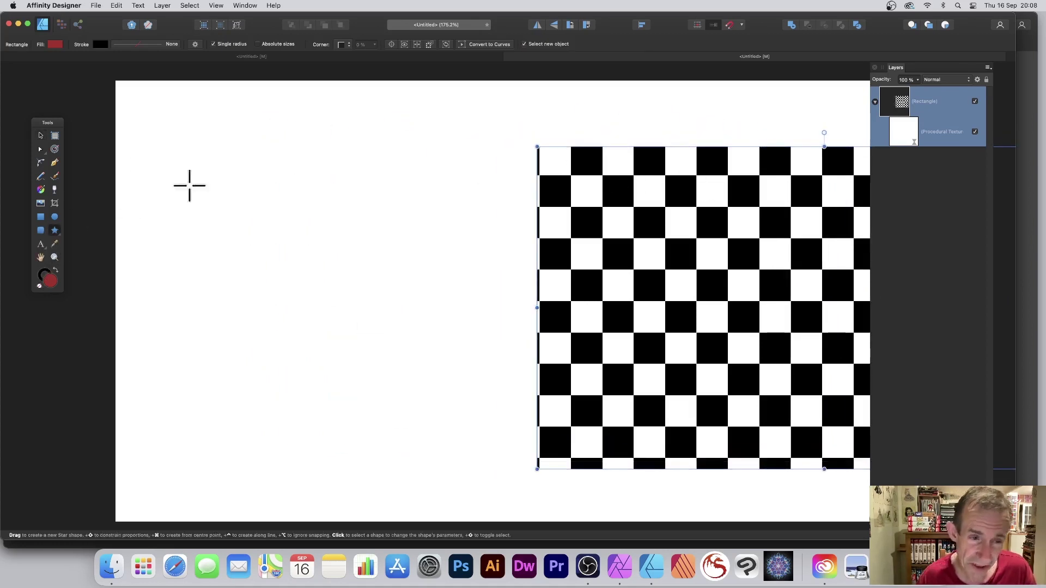
{"action": "left_click_drag", "start_coordinate": [164, 122], "coordinate": [486, 416]}
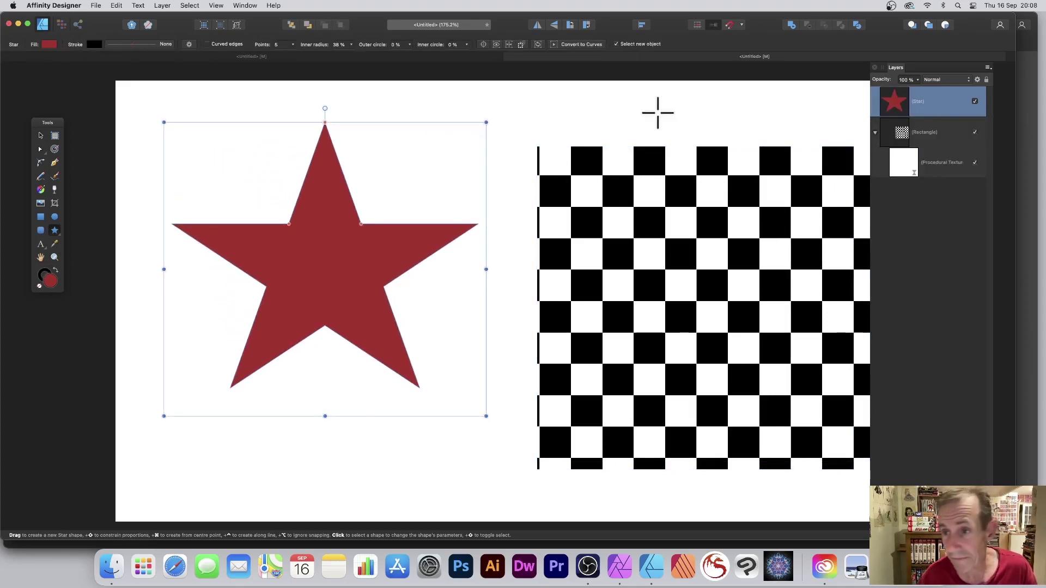
Step: Nest the checkered Procedural Texture layer inside the Star layer and delete the red rectangle
{"action": "left_click", "coordinate": [909, 164]}
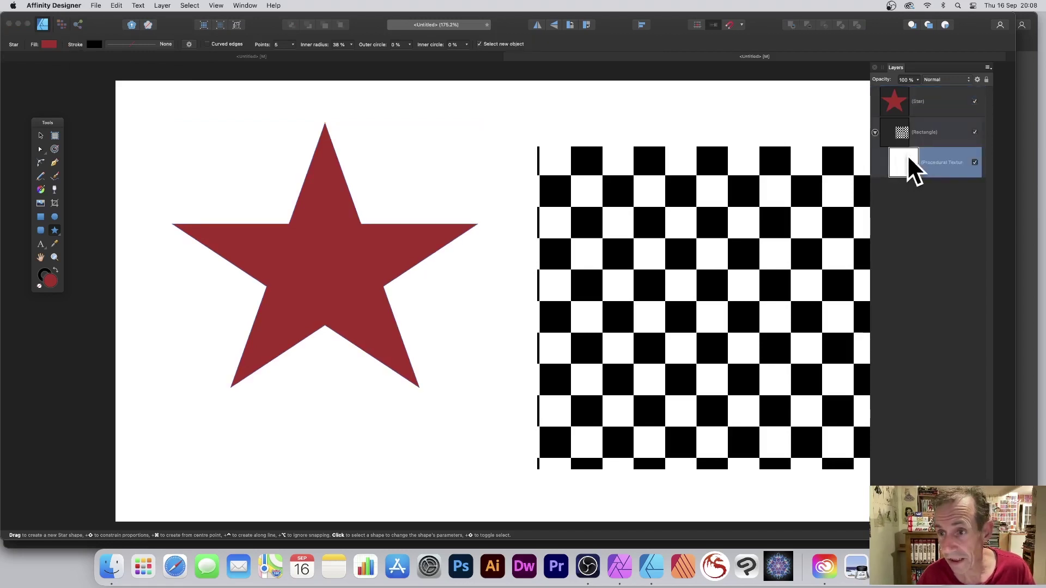
{"action": "left_click_drag", "start_coordinate": [906, 155], "coordinate": [907, 100]}
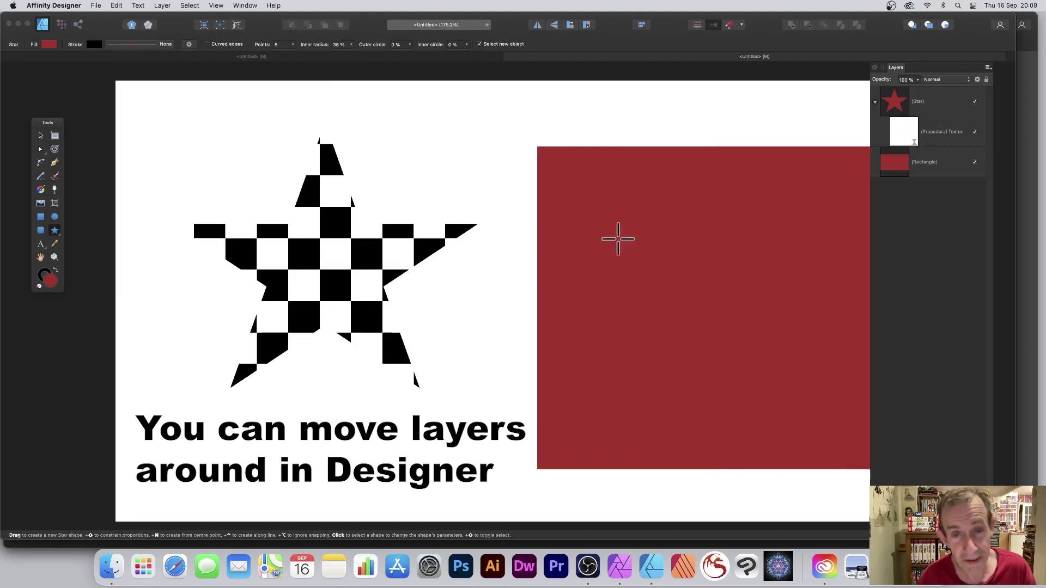
{"action": "left_click", "coordinate": [41, 136]}
{"action": "left_click", "coordinate": [300, 210]}
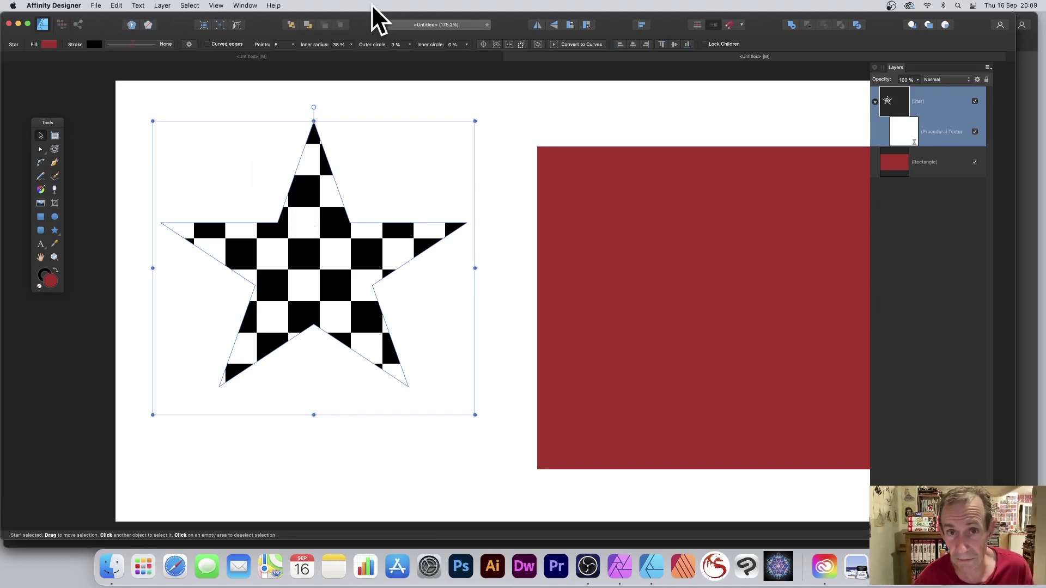
{"action": "left_click", "coordinate": [588, 167]}
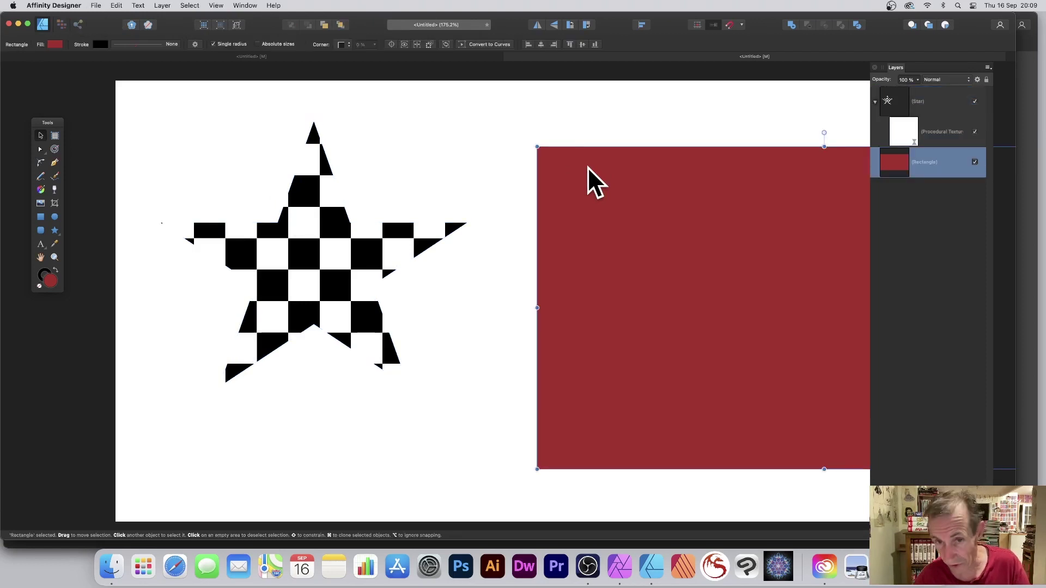
{"action": "key", "text": "Delete"}
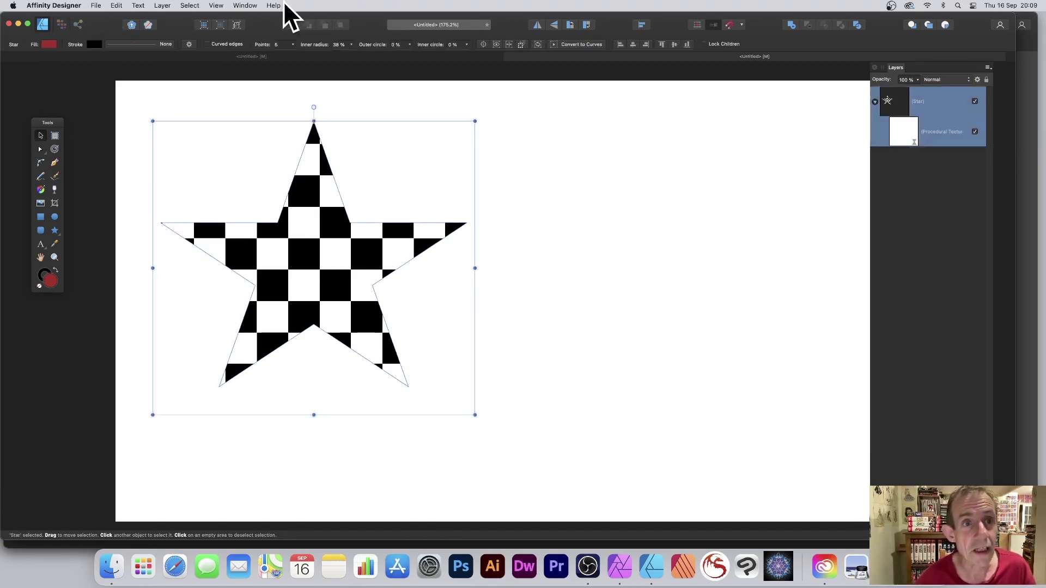
Step: Show the Assets panel via View > Studio, float it over the canvas and enlarge it
{"action": "left_click", "coordinate": [214, 6]}
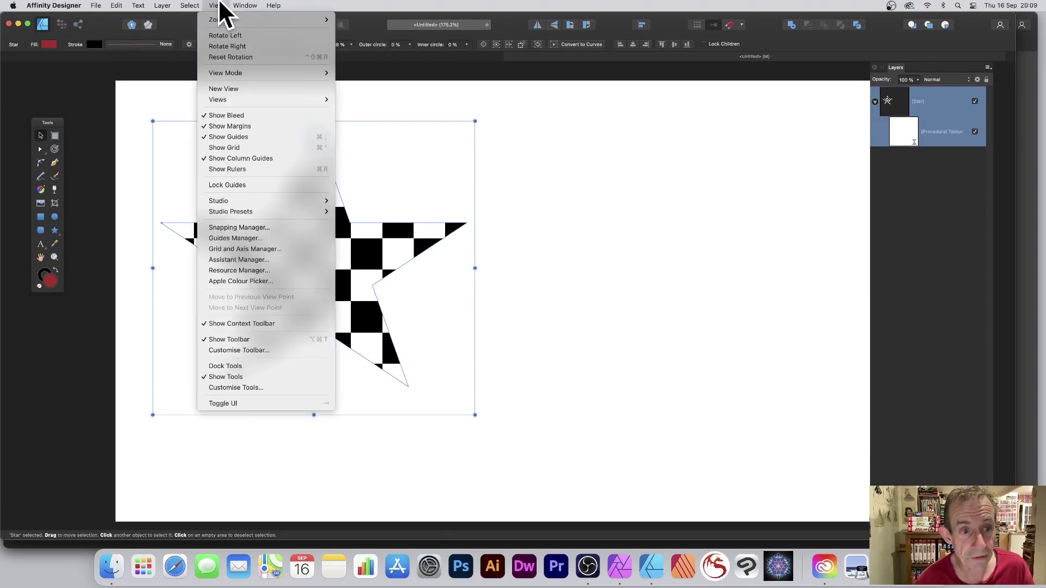
{"action": "mouse_move", "coordinate": [217, 201]}
{"action": "left_click", "coordinate": [370, 220]}
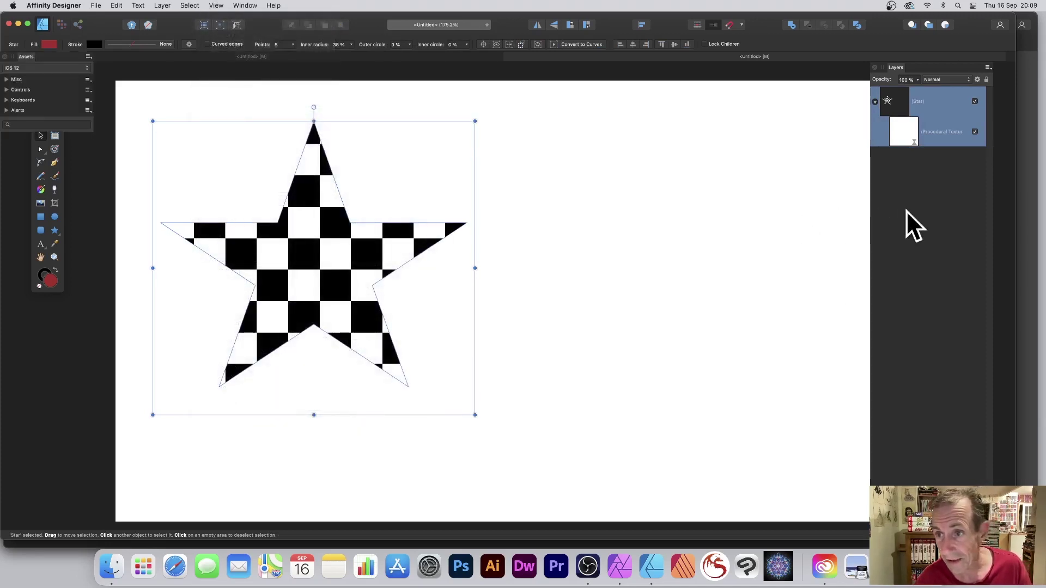
{"action": "left_click", "coordinate": [30, 55]}
{"action": "left_click_drag", "start_coordinate": [29, 56], "coordinate": [563, 109]}
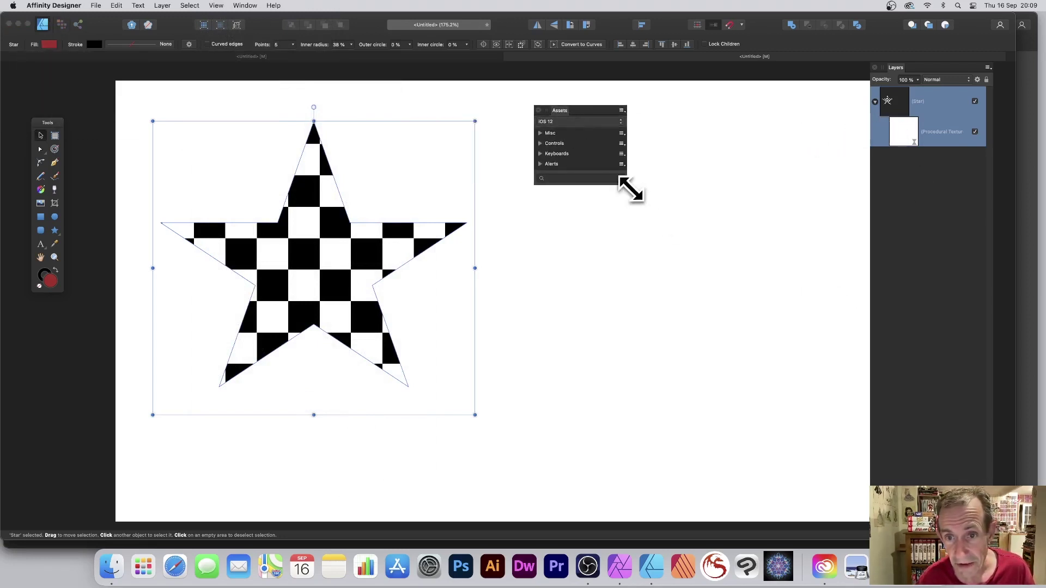
{"action": "left_click_drag", "start_coordinate": [632, 191], "coordinate": [753, 366]}
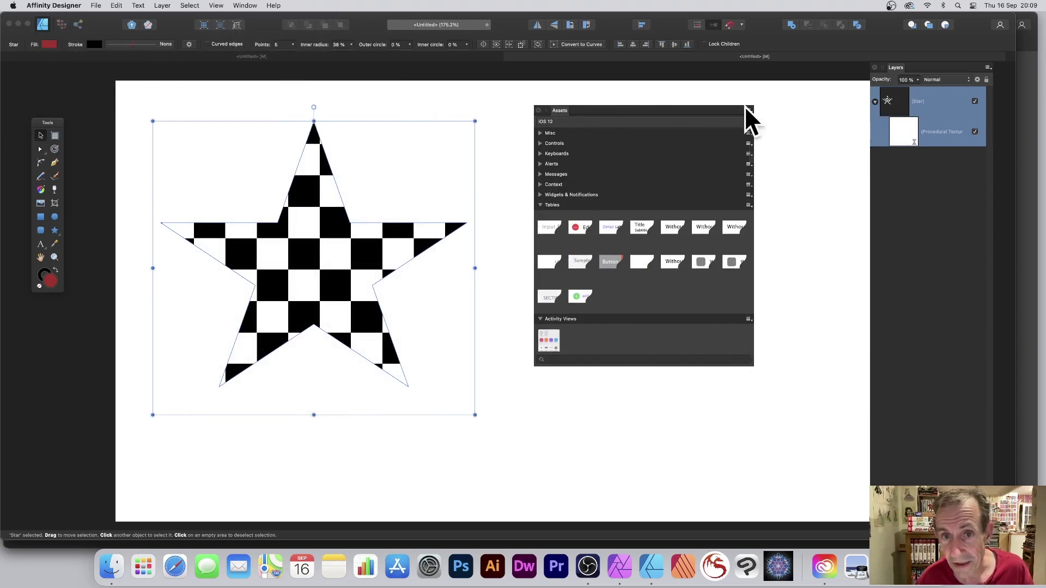
{"action": "left_click", "coordinate": [748, 110]}
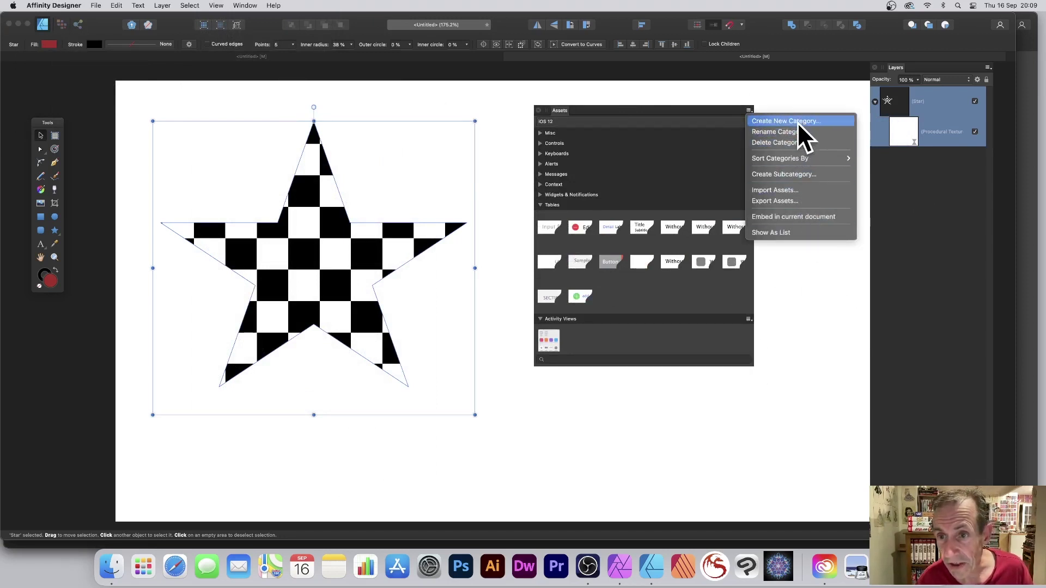
{"action": "left_click", "coordinate": [777, 131]}
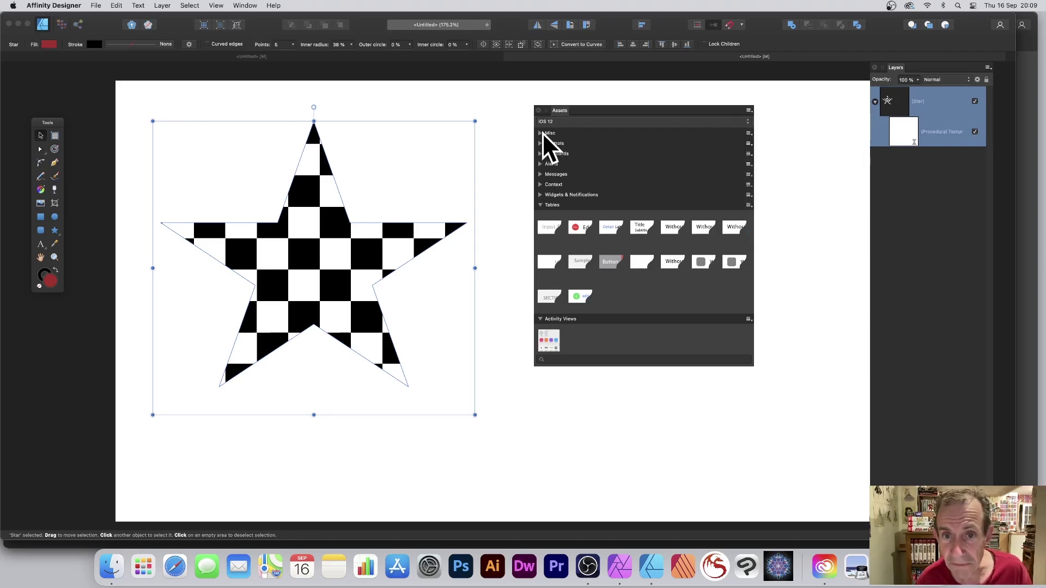
Step: Add the checkered star to the Misc category via Add from Selection, then delete it
{"action": "left_click", "coordinate": [375, 141]}
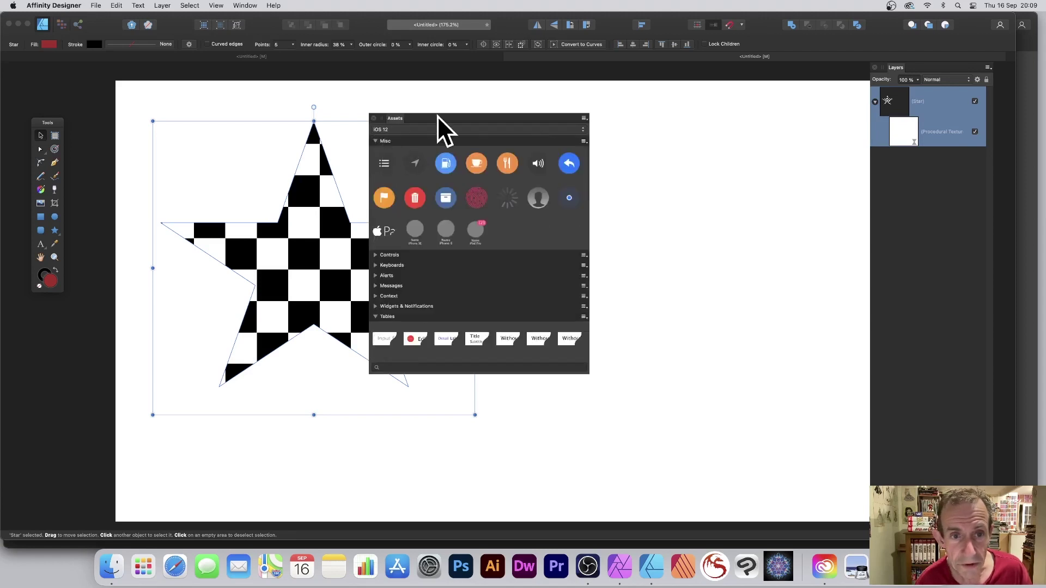
{"action": "left_click_drag", "start_coordinate": [437, 116], "coordinate": [619, 102]}
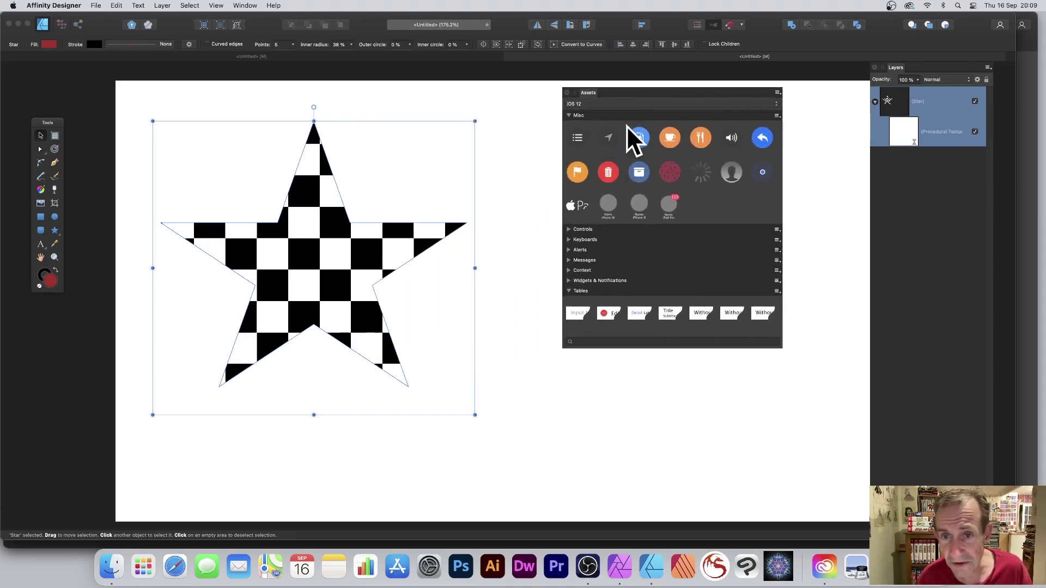
{"action": "left_click", "coordinate": [777, 115]}
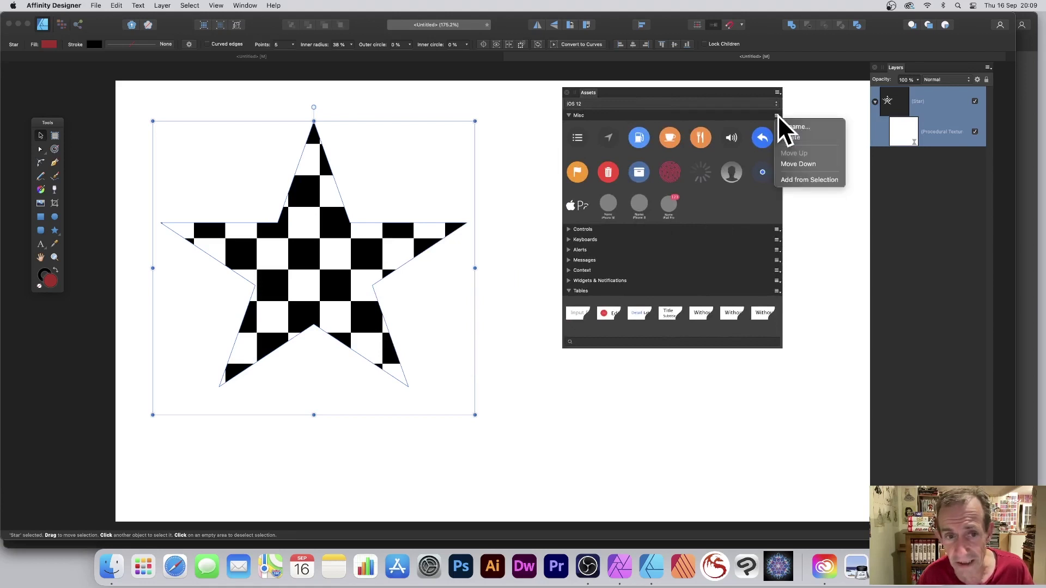
{"action": "left_click", "coordinate": [801, 180]}
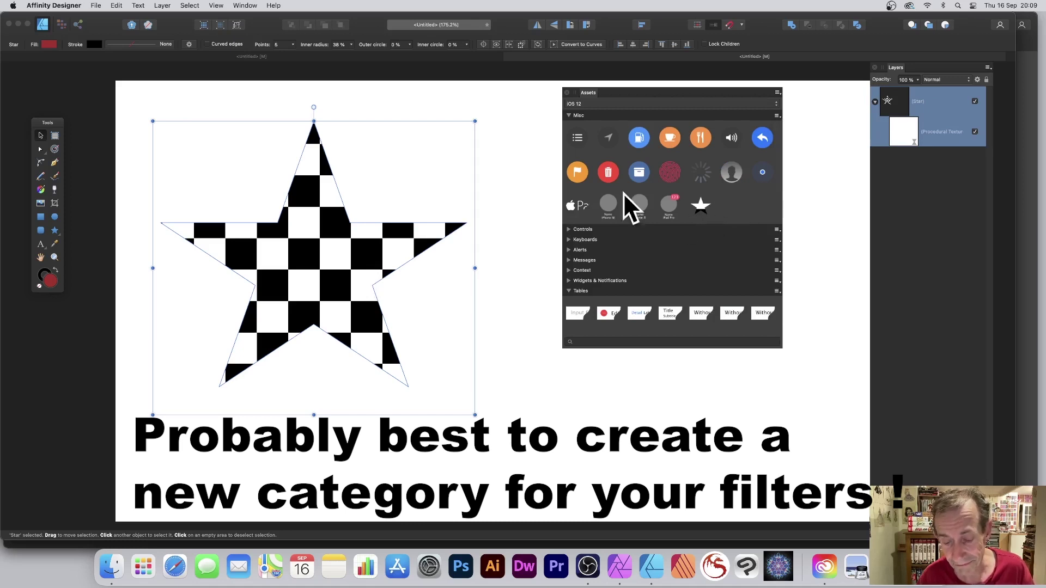
{"action": "key", "text": "Delete"}
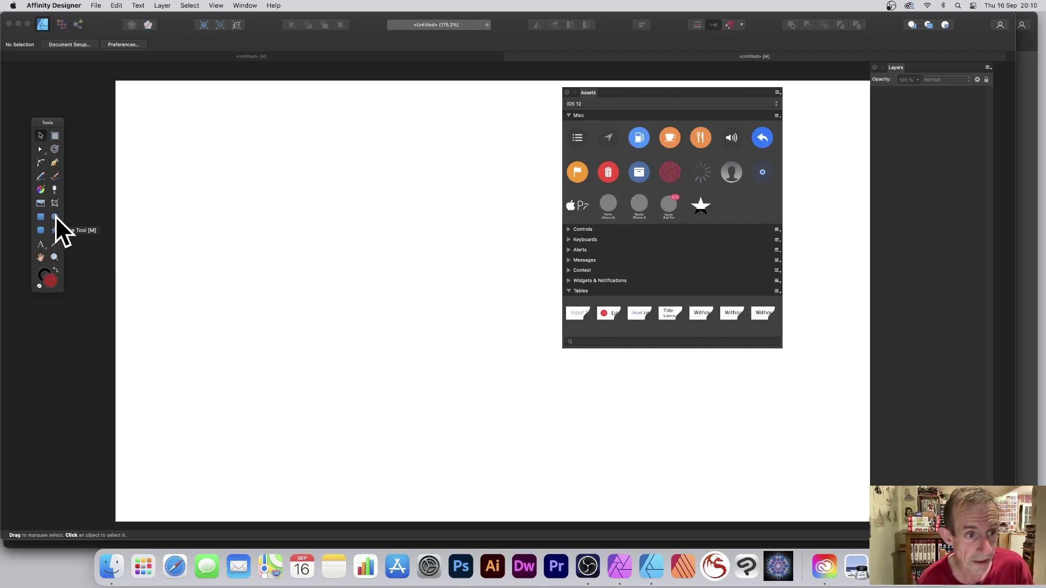
Step: Draw a red ellipse near the top-left and place the saved star asset on the page
{"action": "left_click", "coordinate": [54, 216]}
{"action": "left_click_drag", "start_coordinate": [147, 108], "coordinate": [275, 252]}
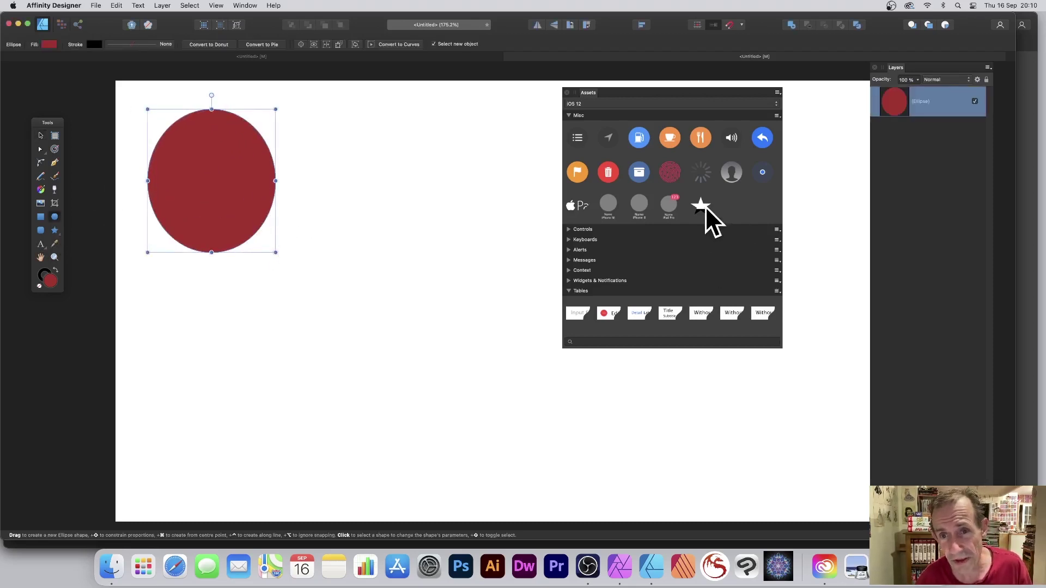
{"action": "left_click_drag", "start_coordinate": [702, 206], "coordinate": [457, 241]}
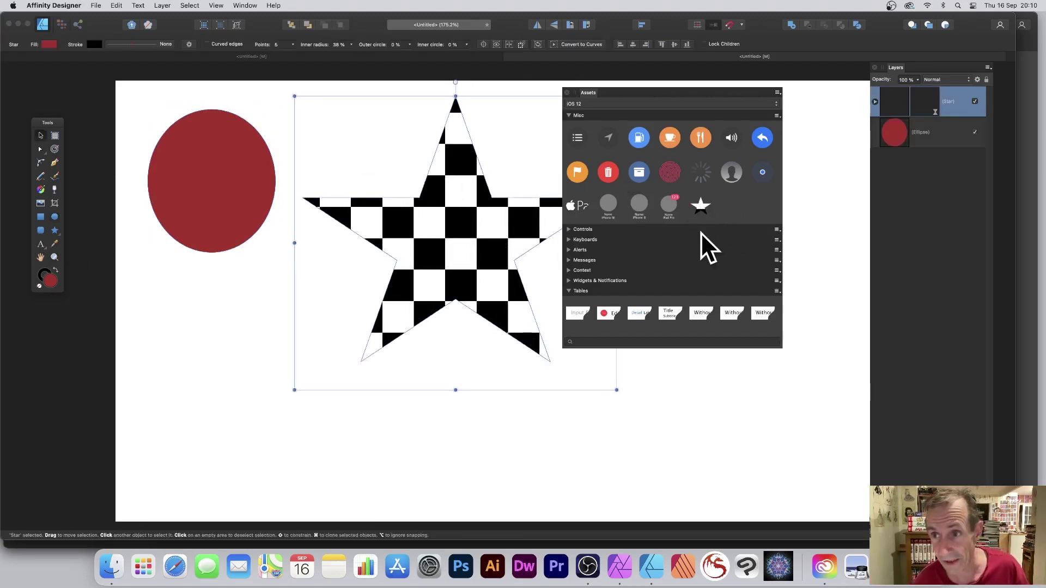
Step: Move the star's checkered texture into the ellipse and enlarge it to about 610×606 px
{"action": "left_click", "coordinate": [877, 101]}
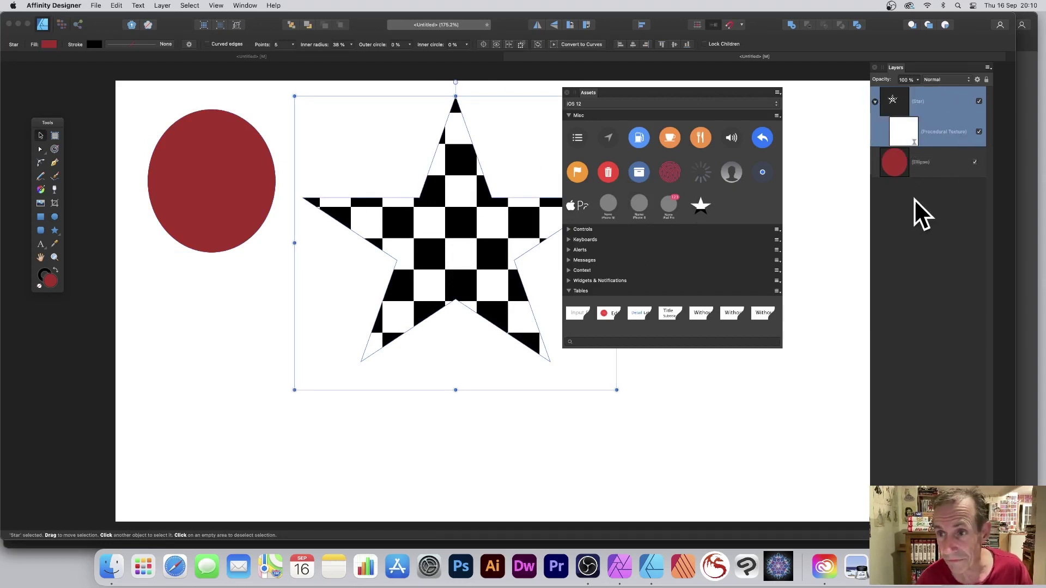
{"action": "left_click_drag", "start_coordinate": [899, 132], "coordinate": [900, 161]}
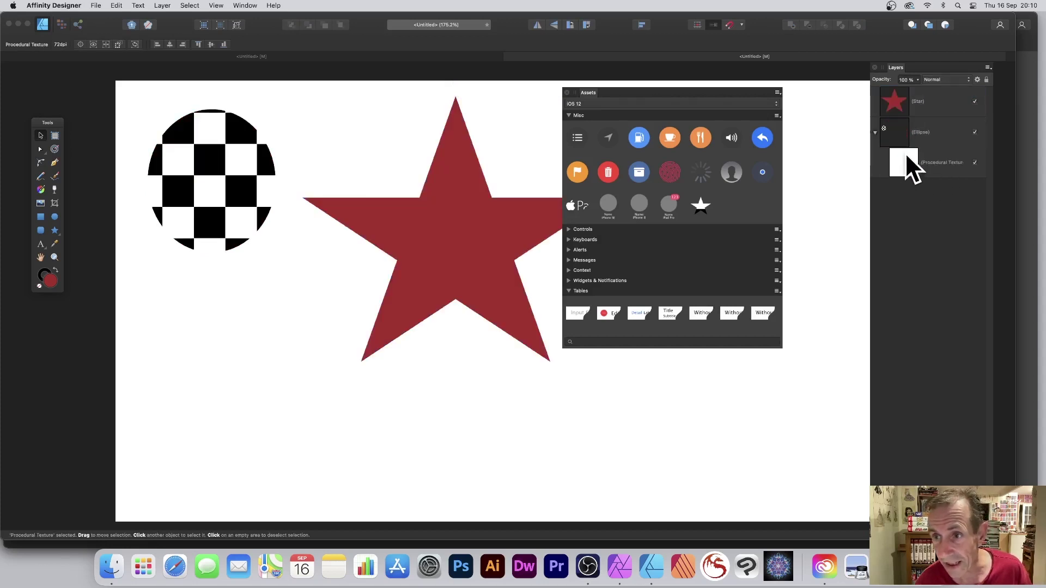
{"action": "left_click", "coordinate": [184, 130]}
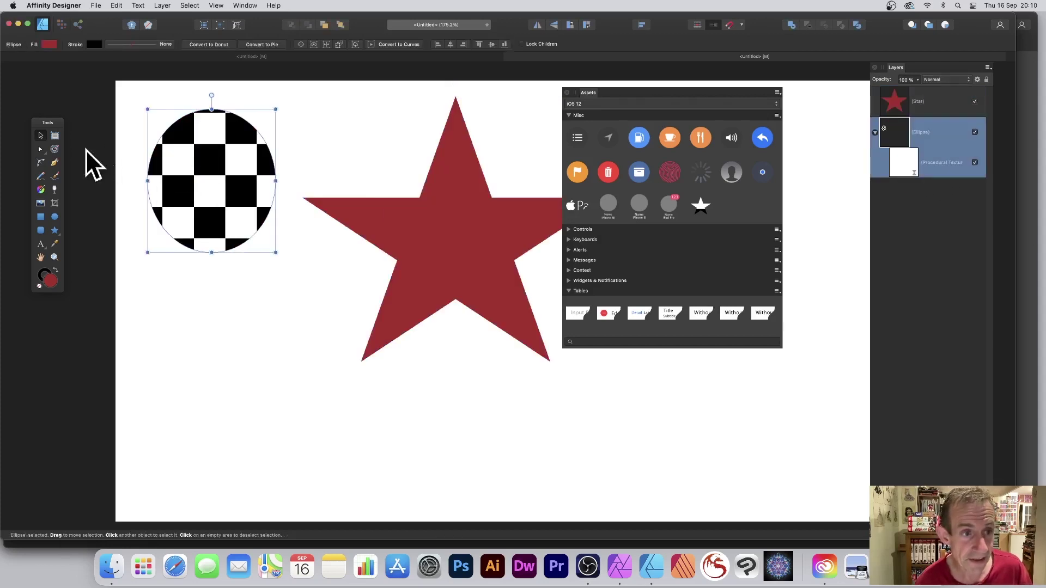
{"action": "left_click_drag", "start_coordinate": [274, 249], "coordinate": [401, 364]}
Step: Switch the ellipse's Live Procedural Texture preset to Mono swirls, after briefly trying Thin clouds
{"action": "left_click", "coordinate": [898, 168]}
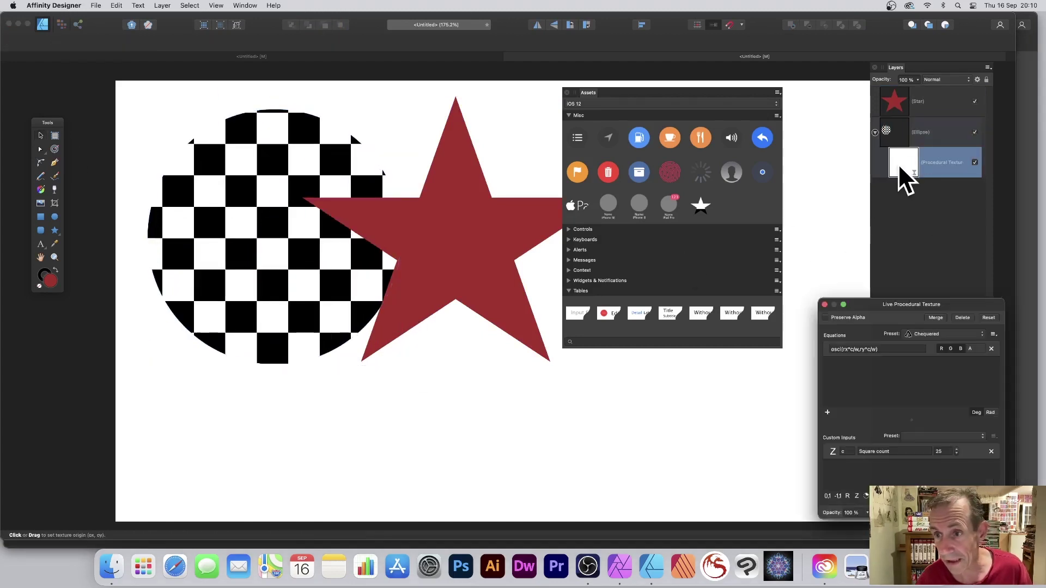
{"action": "mouse_move", "coordinate": [878, 305]}
{"action": "left_mouse_down"}
{"action": "mouse_move", "coordinate": [496, 174]}
{"action": "mouse_move", "coordinate": [495, 165]}
{"action": "left_mouse_up"}
{"action": "left_click", "coordinate": [551, 194]}
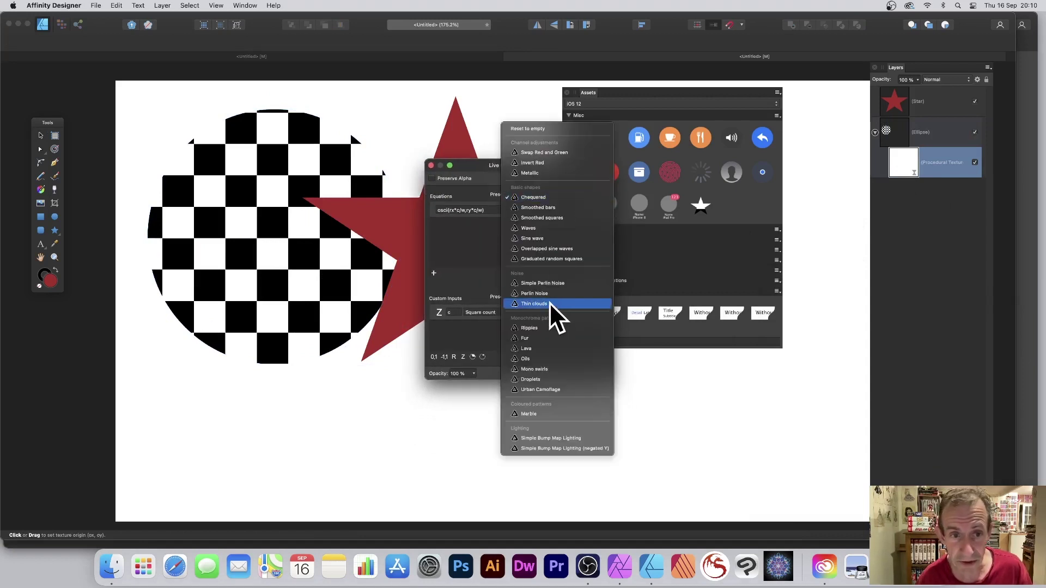
{"action": "left_click", "coordinate": [549, 302]}
{"action": "left_click", "coordinate": [557, 195]}
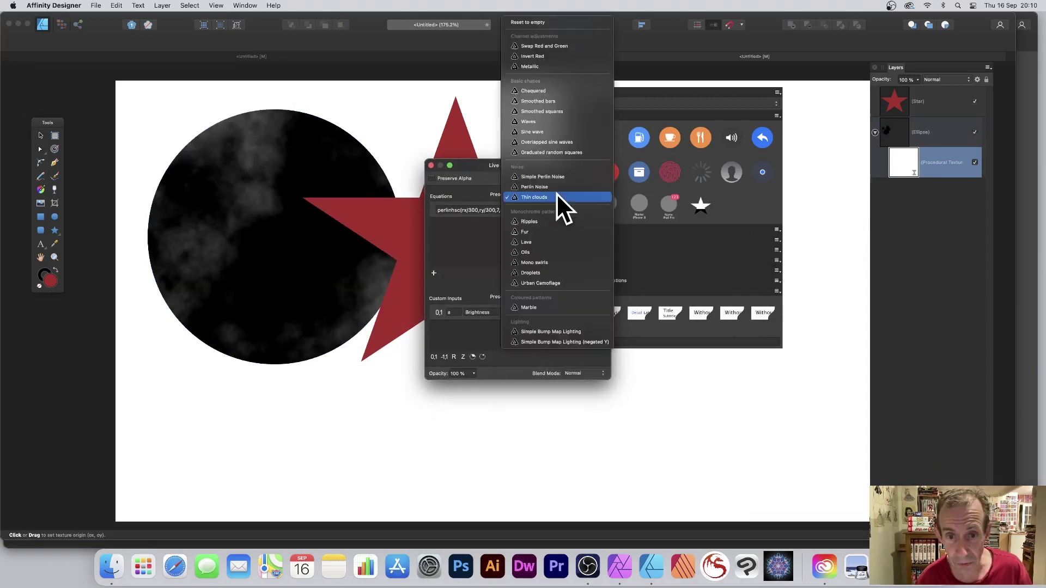
{"action": "left_click", "coordinate": [539, 263]}
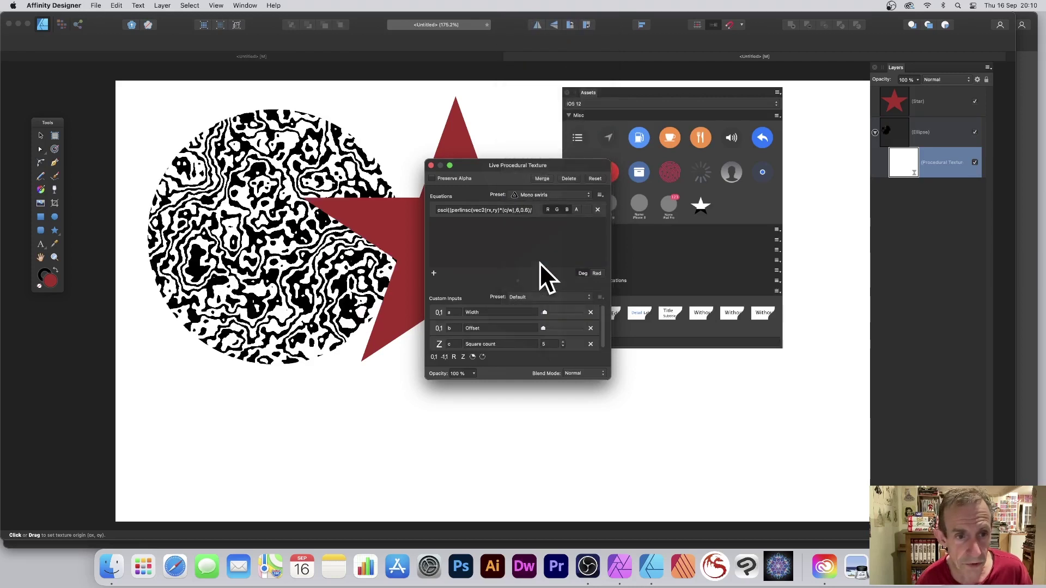